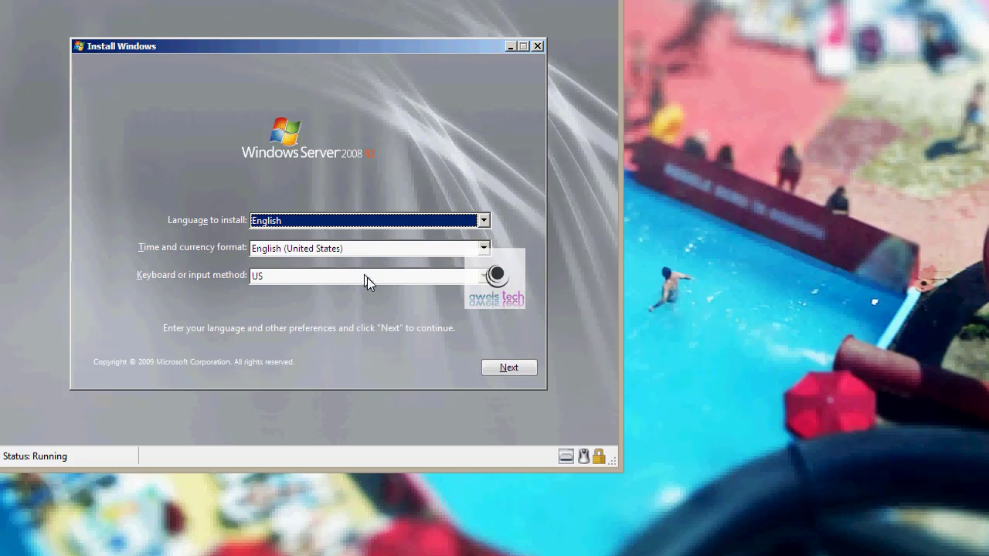
Choose Repair your computer for the Windows Server 2008 R2 installation and launch Command Prompt.
{"action": "left_click", "coordinate": [500, 368]}
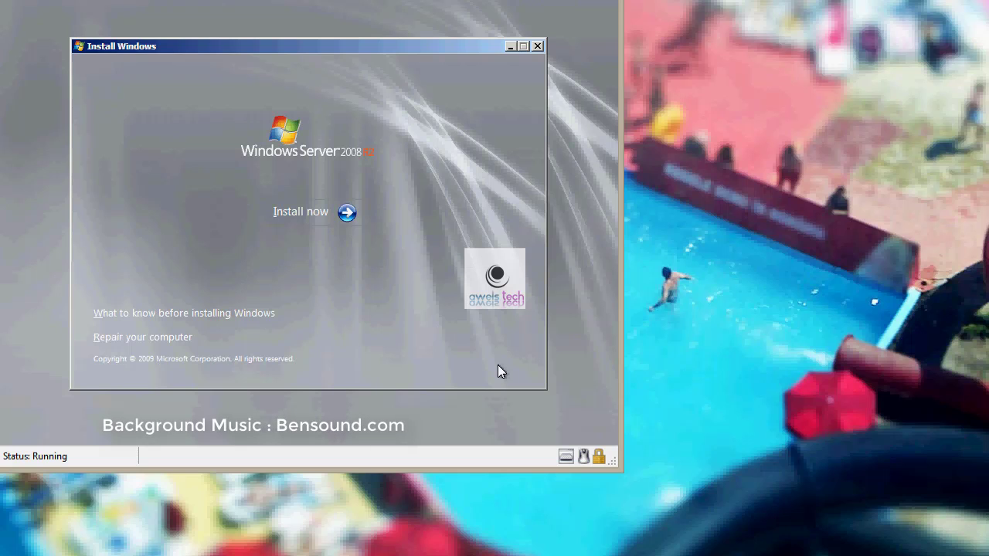
{"action": "left_click", "coordinate": [172, 337]}
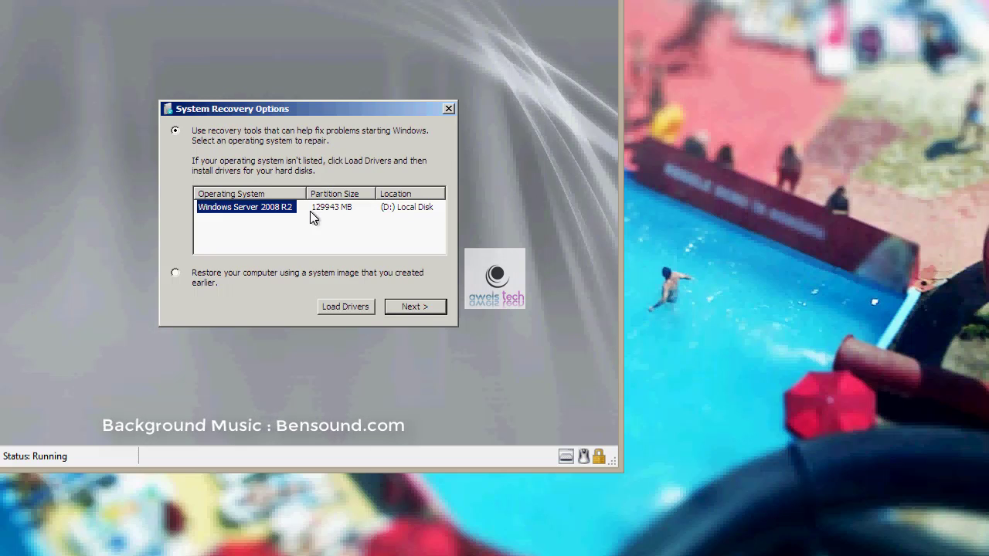
{"action": "left_click", "coordinate": [431, 216]}
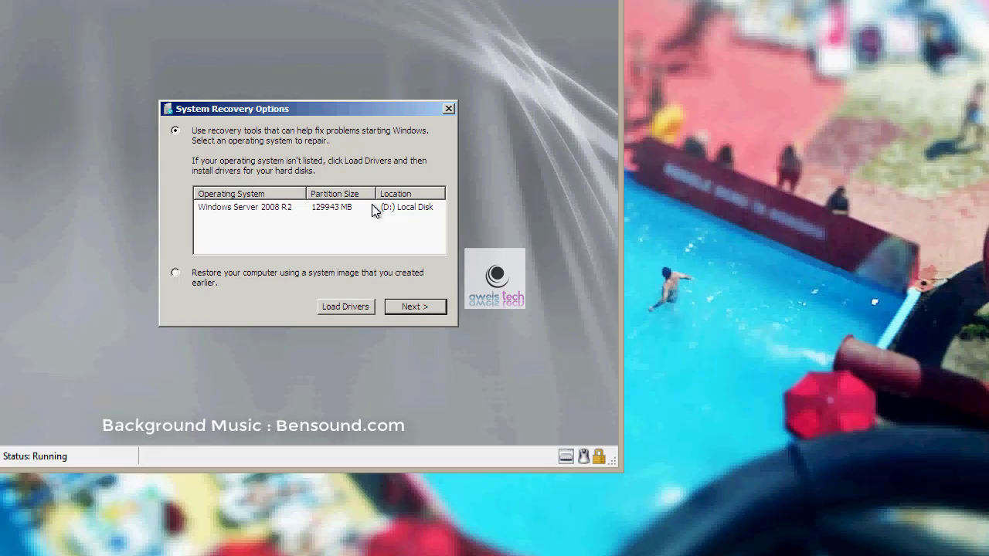
{"action": "left_click", "coordinate": [424, 307]}
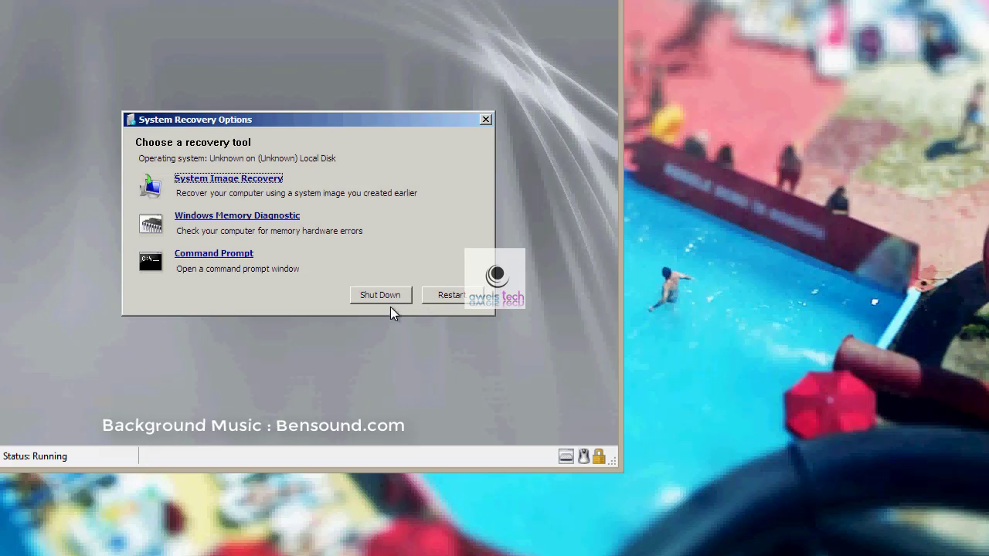
{"action": "left_click", "coordinate": [287, 262]}
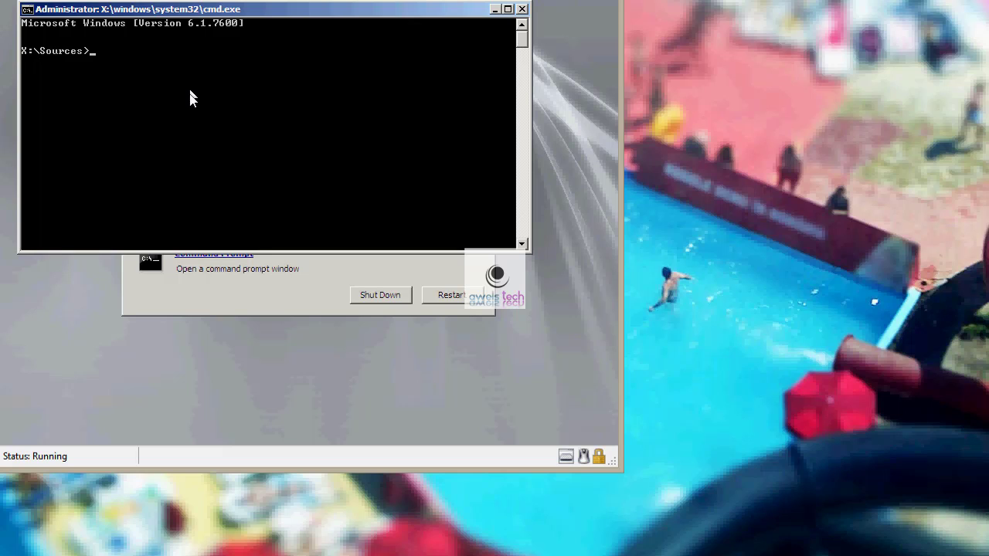
Run regedit at the X:\Sources> prompt to open Registry Editor.
{"action": "left_click_drag", "start_coordinate": [108, 53], "coordinate": [21, 51]}
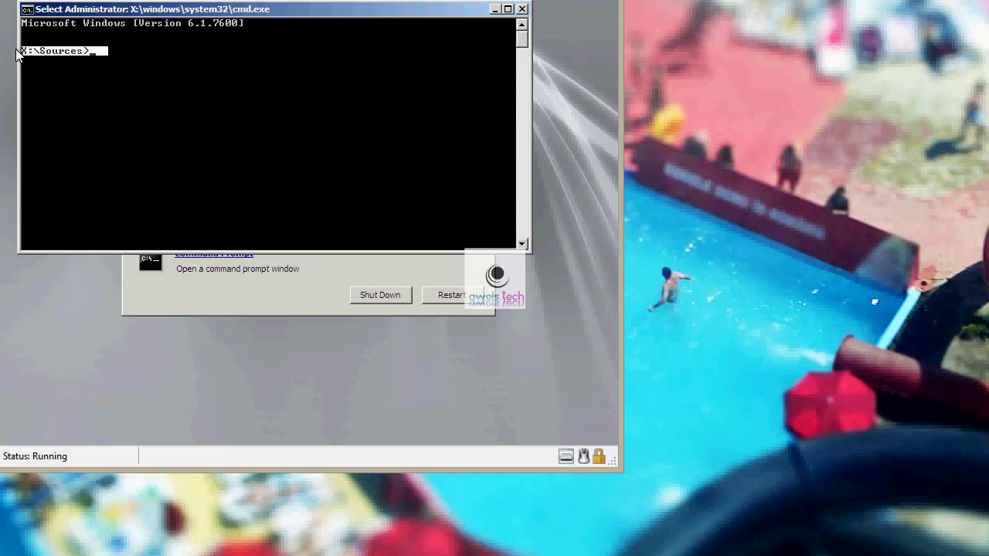
{"action": "left_click", "coordinate": [155, 79]}
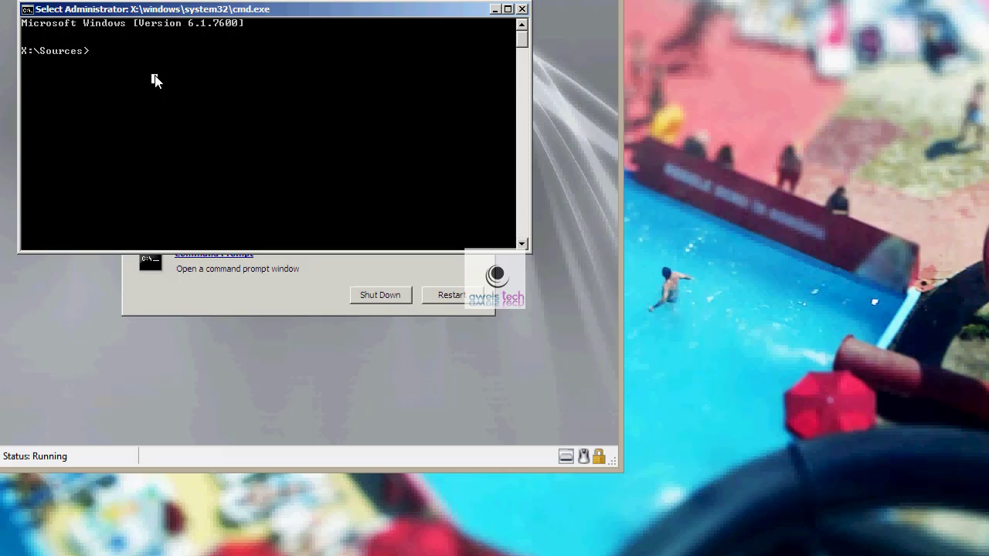
{"action": "type", "text": "r"}
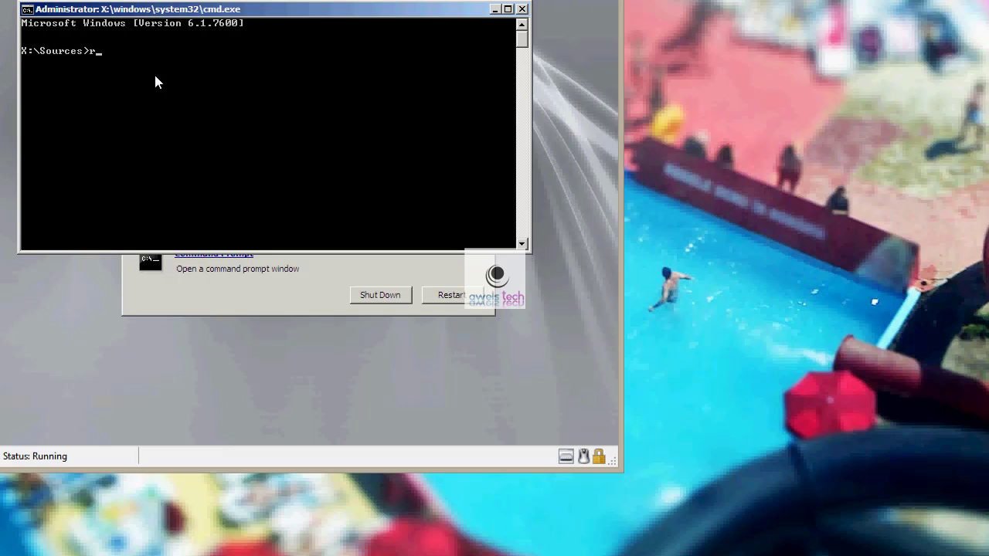
{"action": "type", "text": "egedit"}
{"action": "key", "text": "Return"}
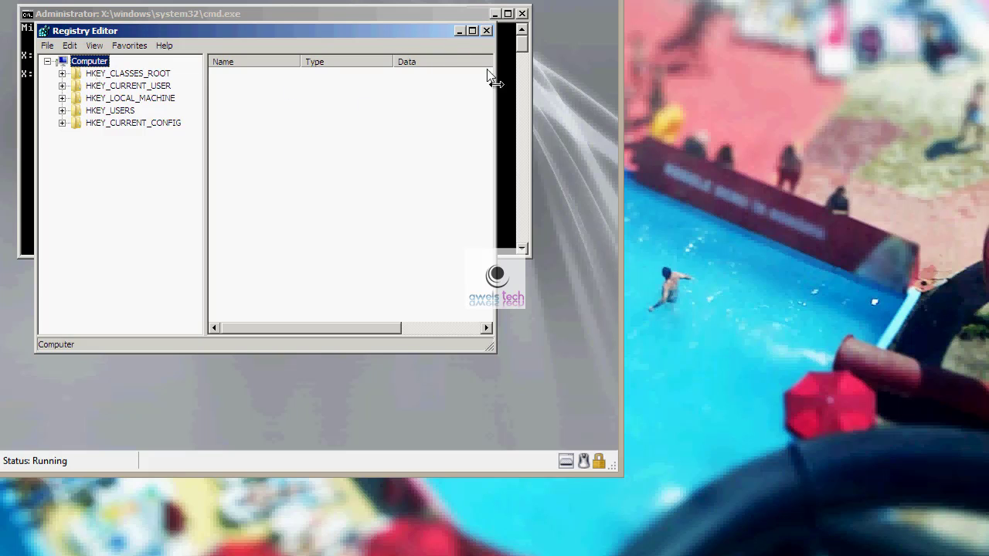
Step through the root hives, select HKEY_LOCAL_MACHINE as the load target, and show the File menu.
{"action": "left_click", "coordinate": [101, 89]}
{"action": "left_click", "coordinate": [102, 98]}
{"action": "left_click", "coordinate": [105, 111]}
{"action": "left_click", "coordinate": [107, 123]}
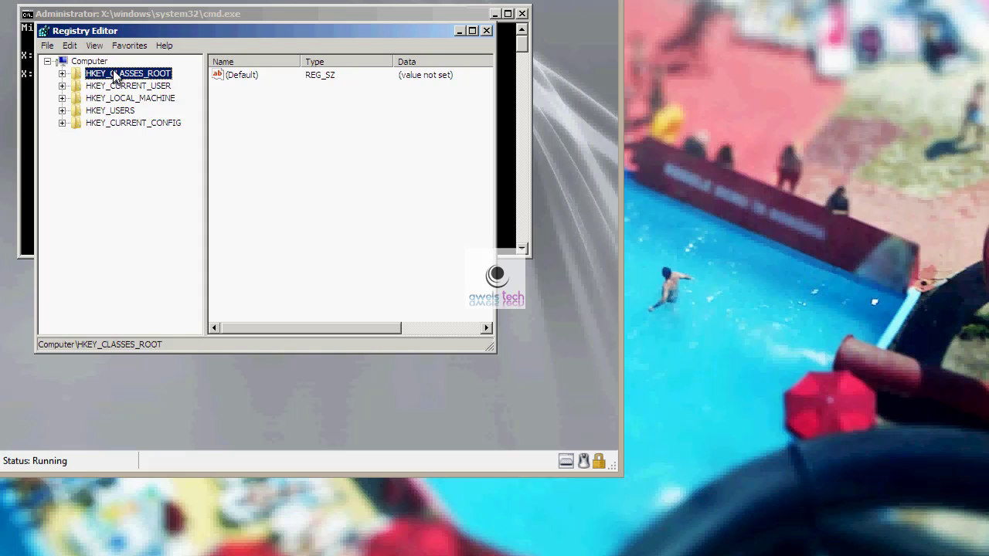
{"action": "left_click", "coordinate": [125, 99]}
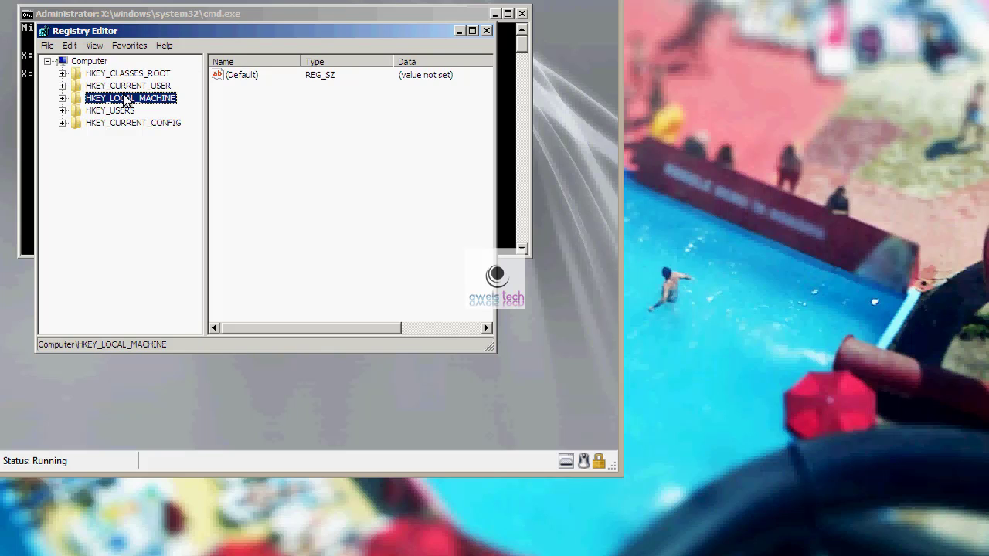
{"action": "left_click", "coordinate": [48, 45]}
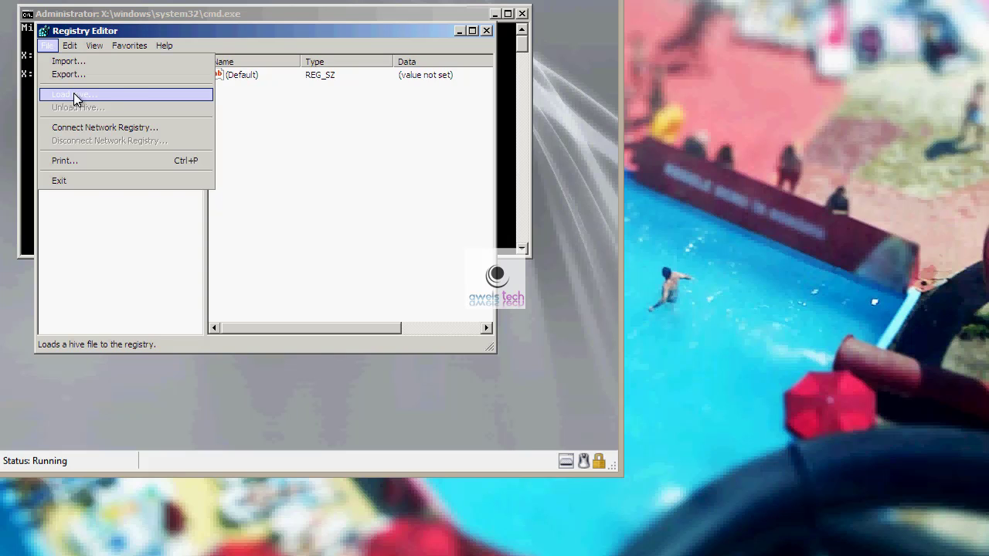
Choose Load Hive and browse to D:\Windows\System32\config to list its hive files.
{"action": "left_click", "coordinate": [74, 93]}
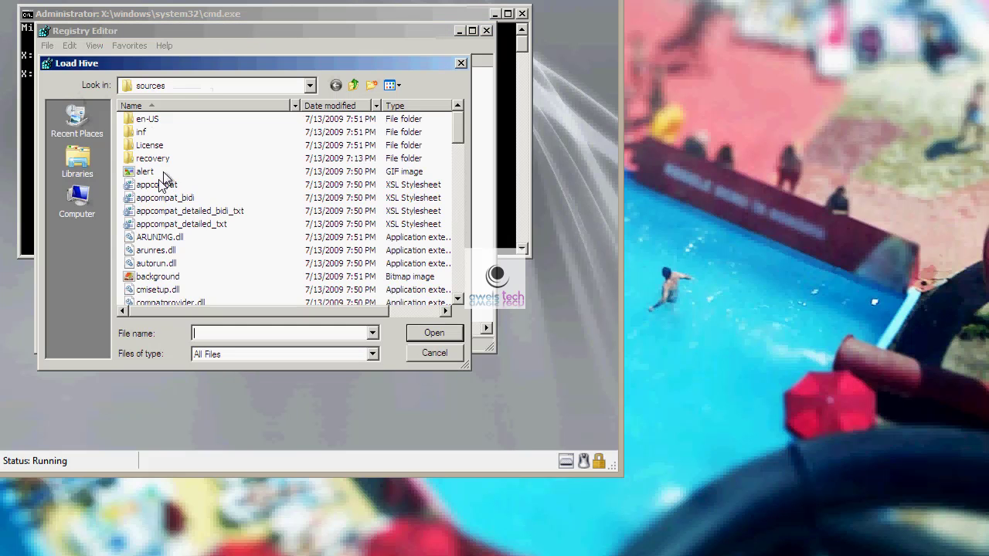
{"action": "left_click", "coordinate": [94, 206]}
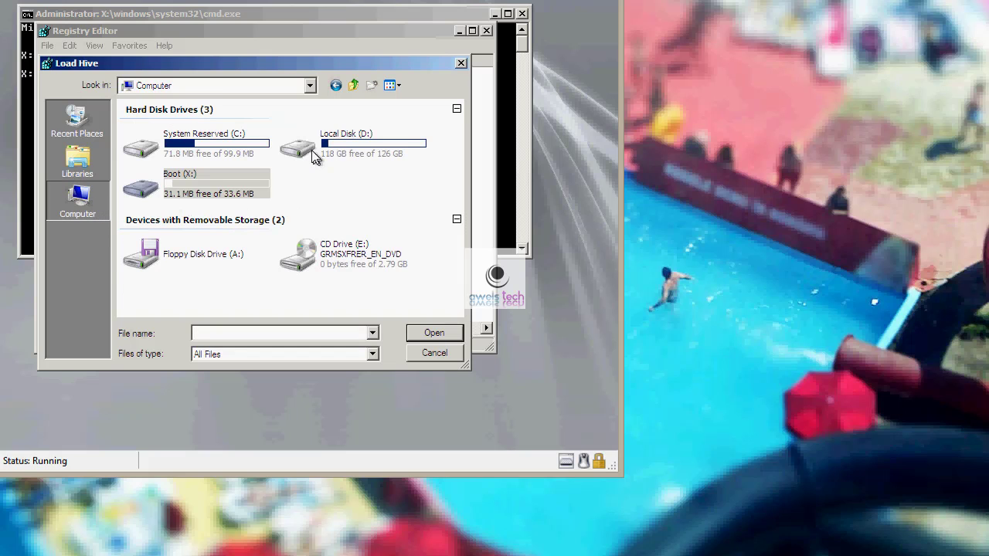
{"action": "left_click", "coordinate": [315, 155]}
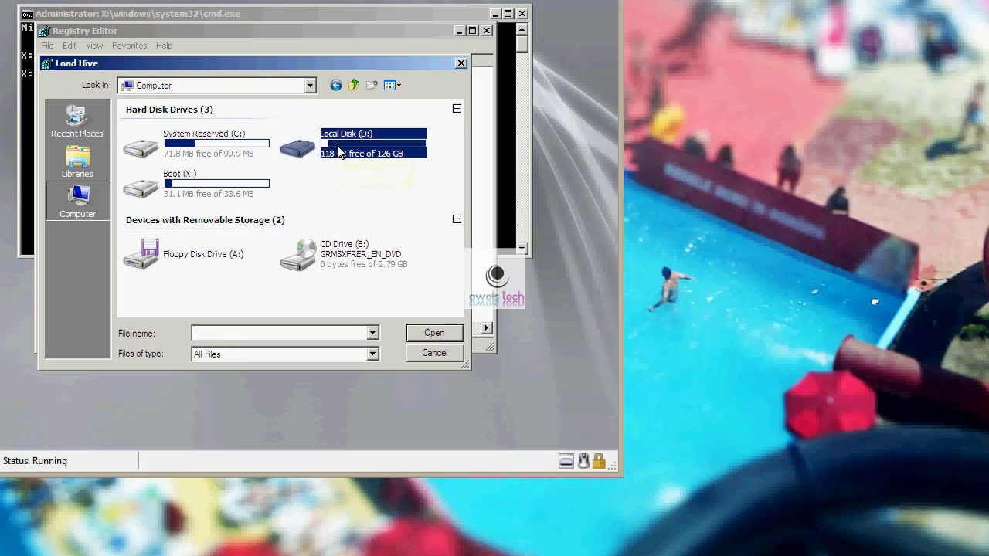
{"action": "double_click", "coordinate": [326, 153]}
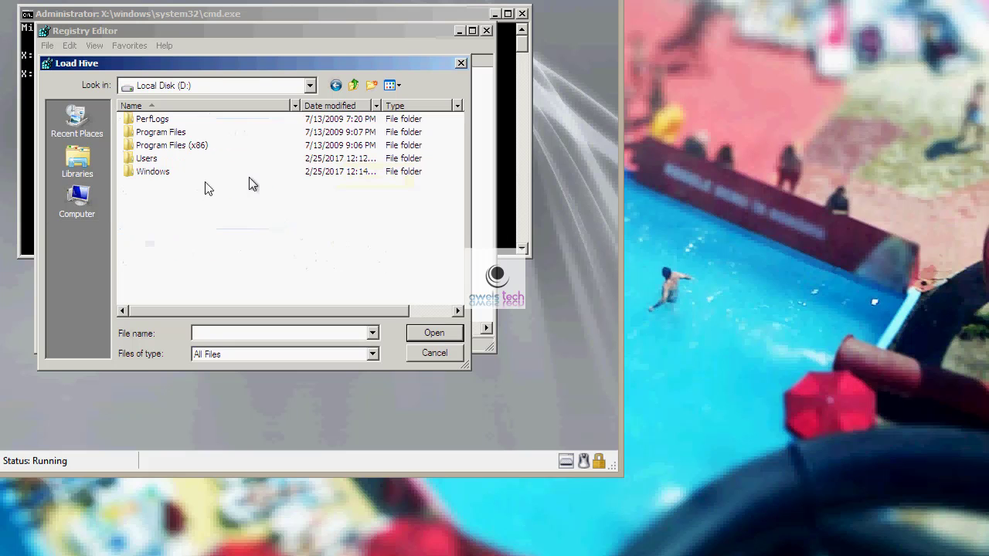
{"action": "double_click", "coordinate": [158, 175]}
{"action": "scroll", "coordinate": [186, 267], "scroll_direction": "down", "scroll_amount": 8}
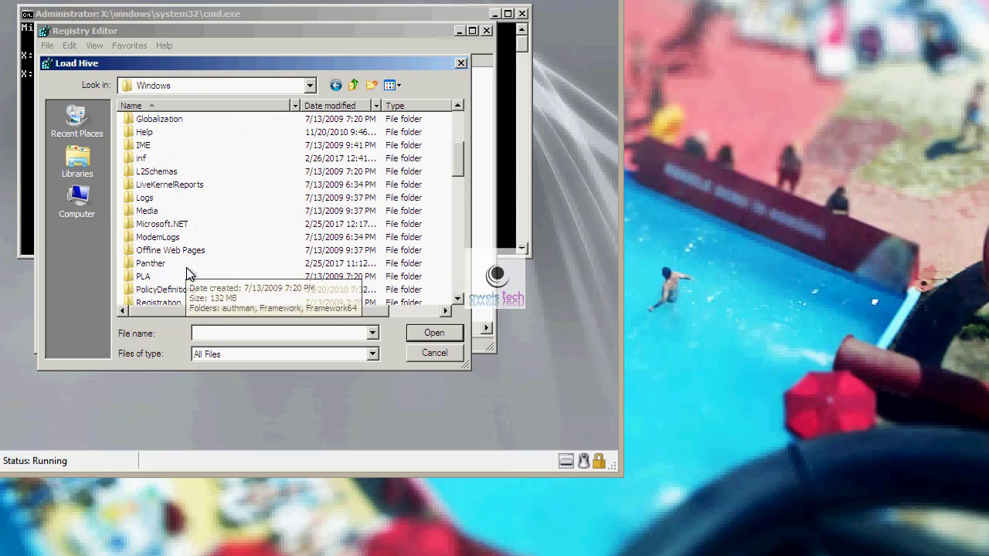
{"action": "scroll", "coordinate": [186, 279], "scroll_direction": "down", "scroll_amount": 1}
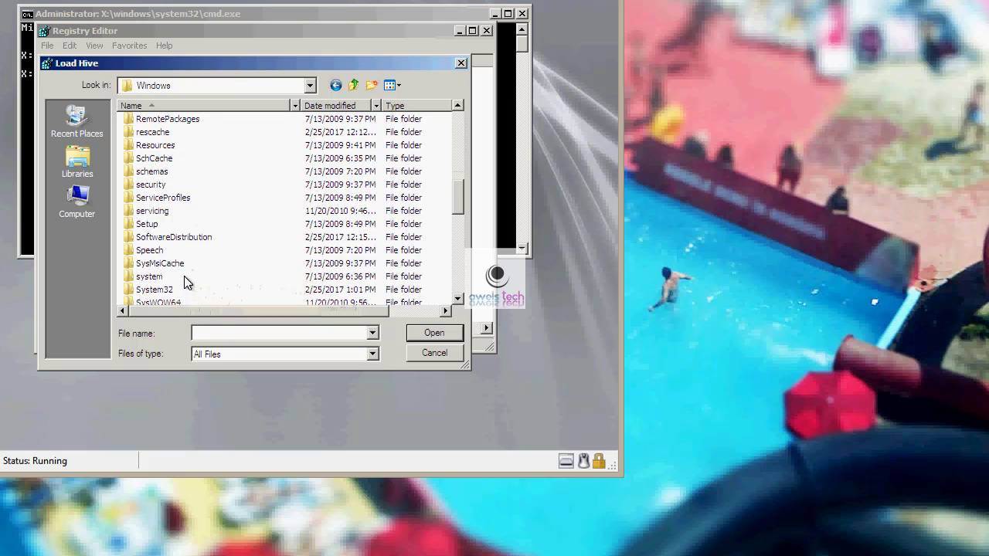
{"action": "scroll", "coordinate": [191, 251], "scroll_direction": "down", "scroll_amount": 2}
{"action": "double_click", "coordinate": [154, 211]}
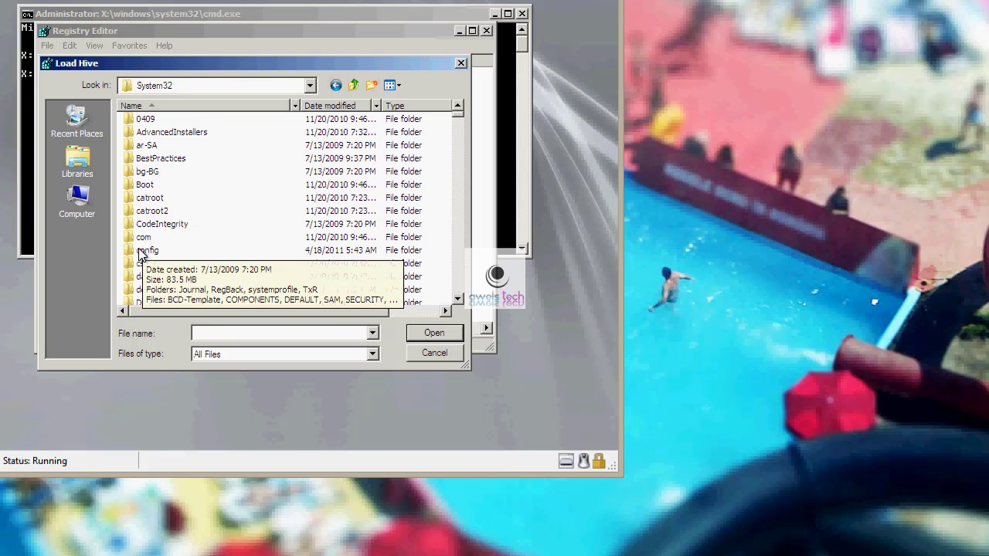
{"action": "double_click", "coordinate": [143, 252]}
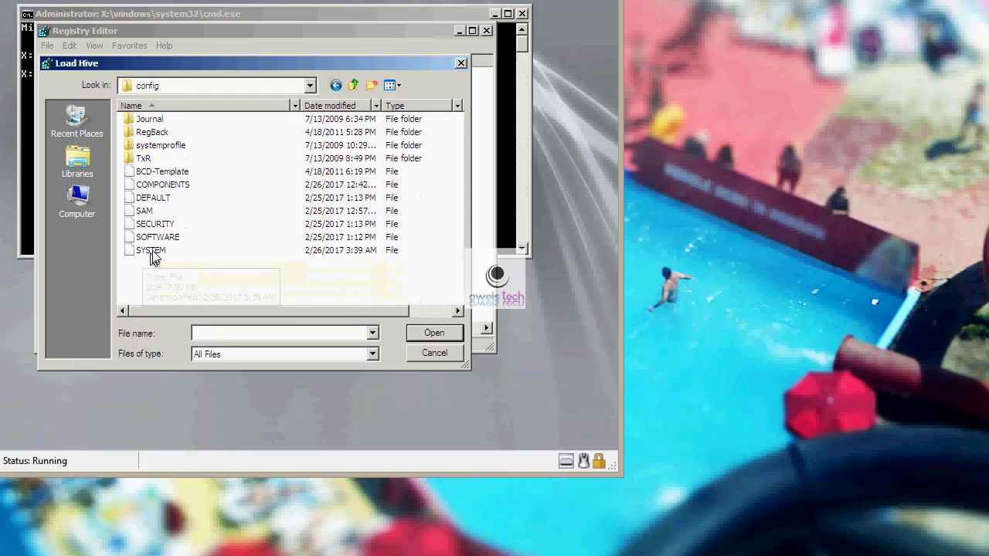
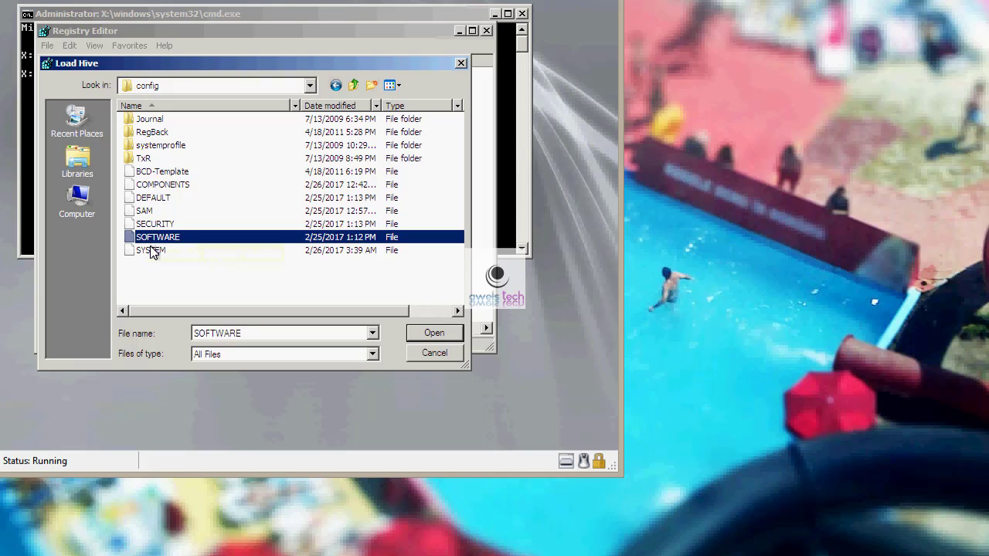
Select the SYSTEM file in the offline System32\config folder as the hive to load.
{"action": "left_click", "coordinate": [151, 251]}
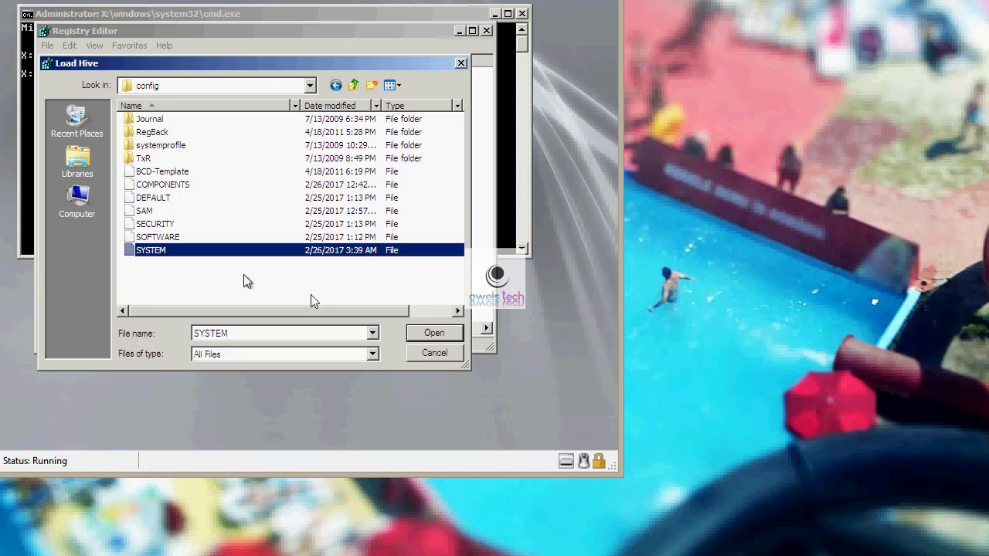
Load the offline SYSTEM hive file under HKEY_LOCAL_MACHINE with the key name 'Test'.
{"action": "left_click", "coordinate": [418, 333]}
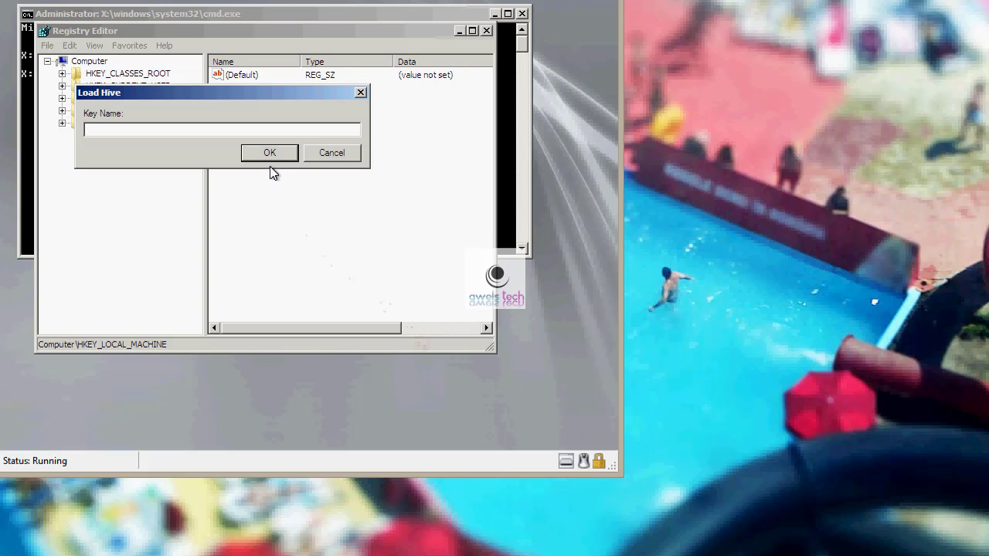
{"action": "type", "text": "Test"}
{"action": "key", "text": "Return"}
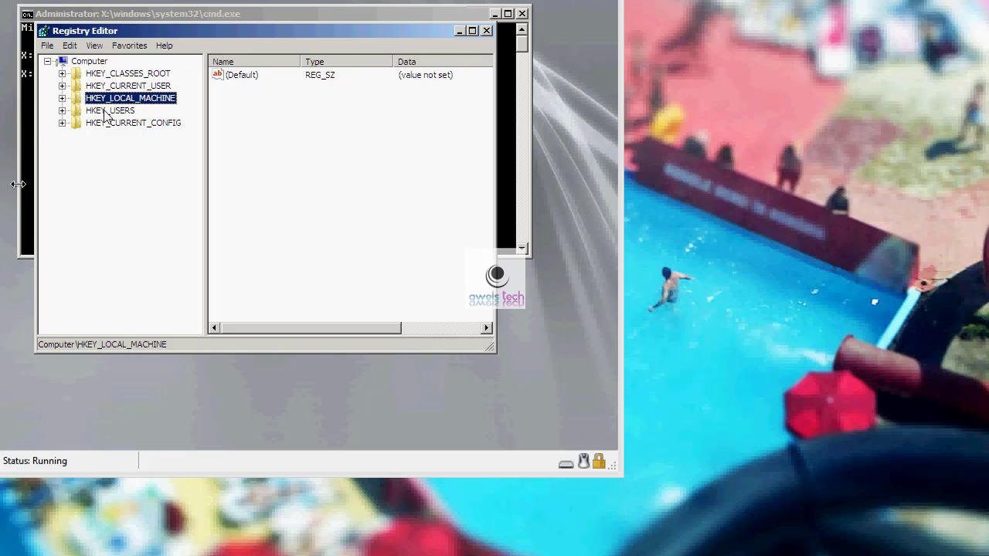
Check the Test hive's Select values (Current 1, Default 1, LastKnownGood 2), then expand ControlSet001\Control.
{"action": "left_click", "coordinate": [62, 99]}
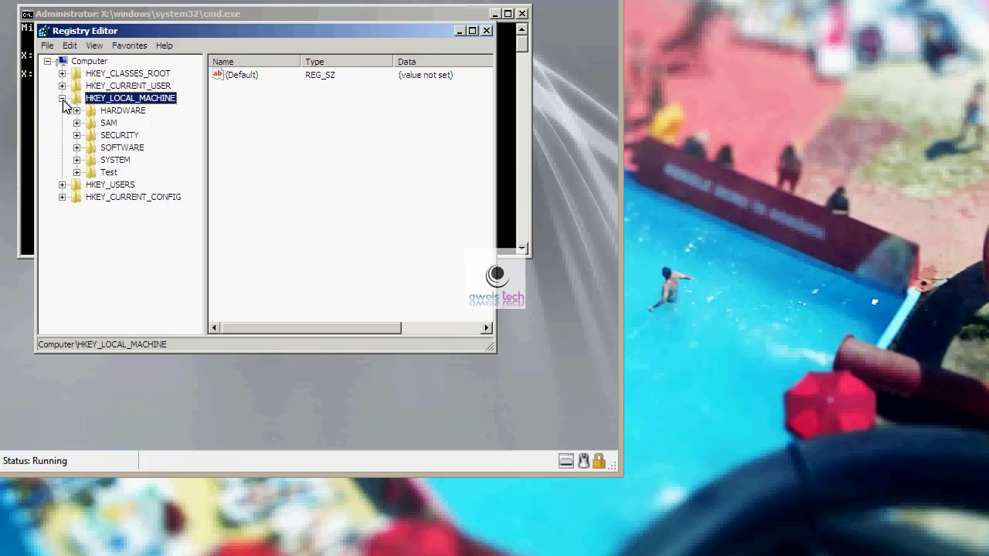
{"action": "left_click", "coordinate": [77, 172]}
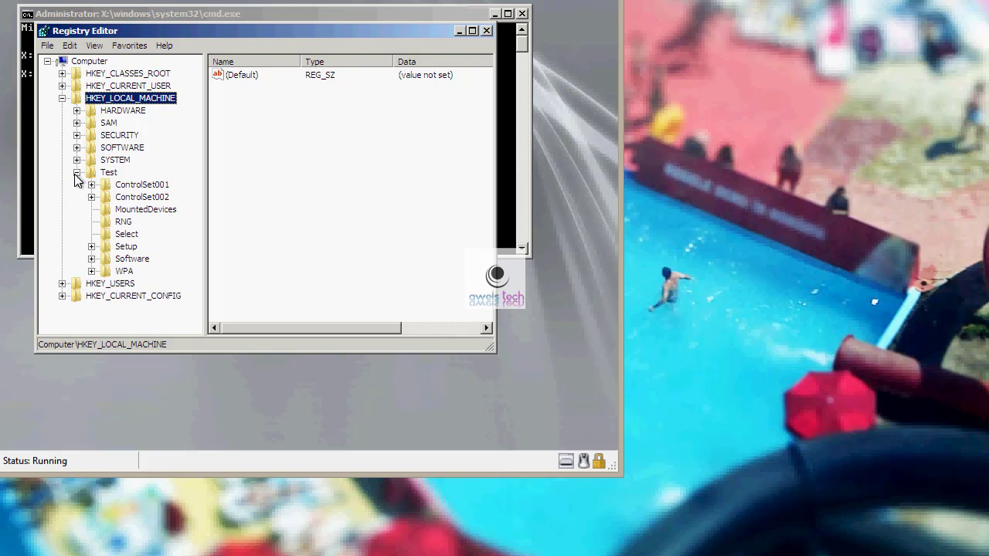
{"action": "left_click", "coordinate": [127, 237]}
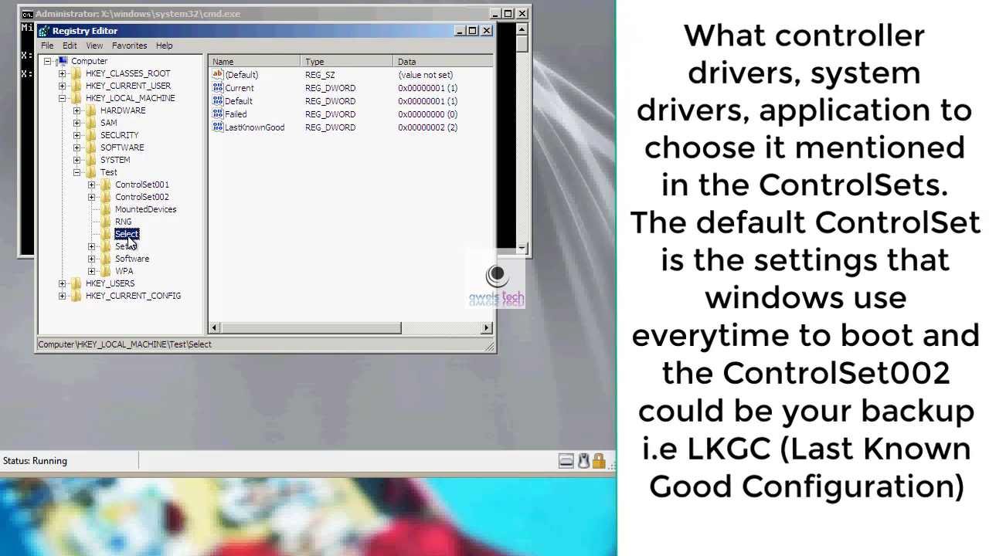
{"action": "left_click", "coordinate": [228, 104]}
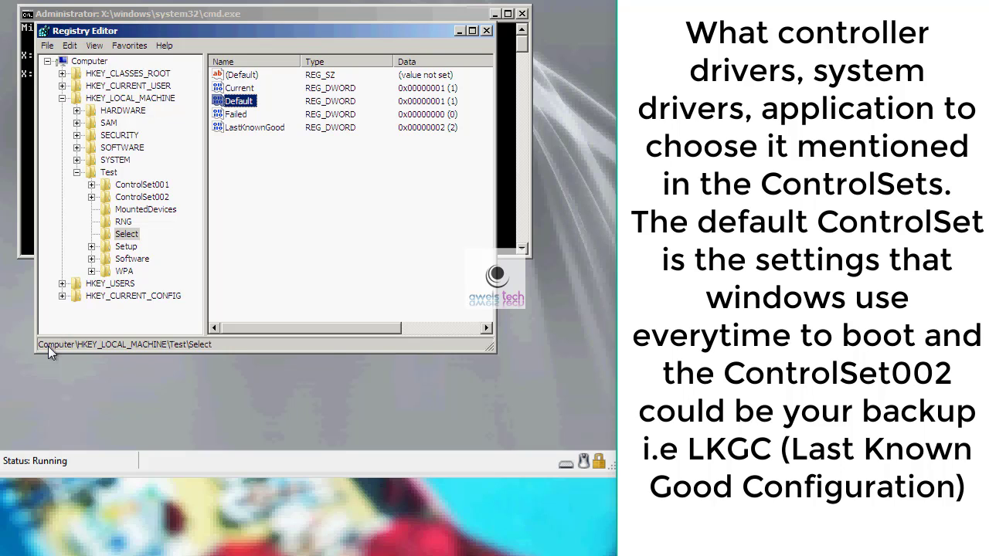
{"action": "left_click", "coordinate": [91, 185]}
{"action": "left_click", "coordinate": [106, 198]}
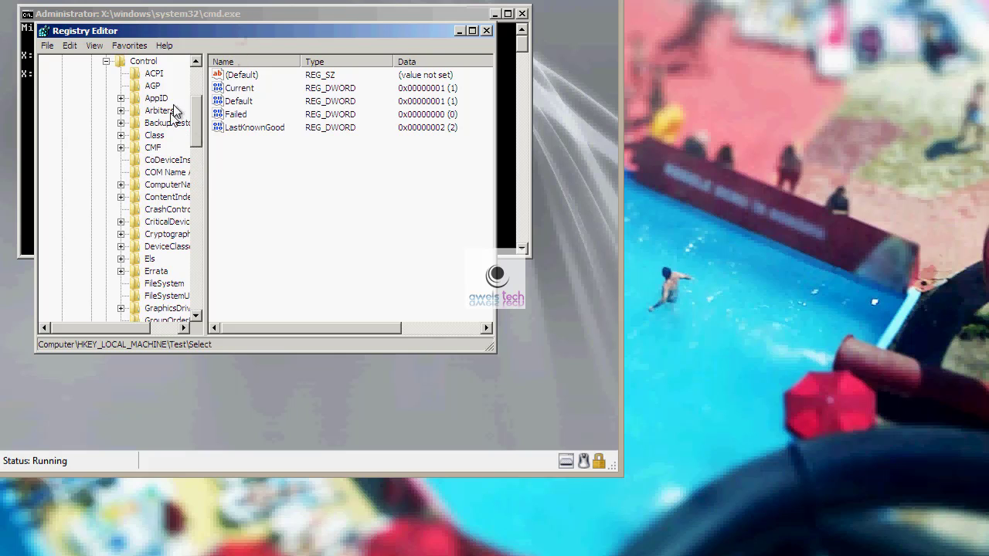
Maximize the window, widen the key tree, and expand Class to list GUIDs 4D36E965–4D36E980.
{"action": "left_click", "coordinate": [155, 136]}
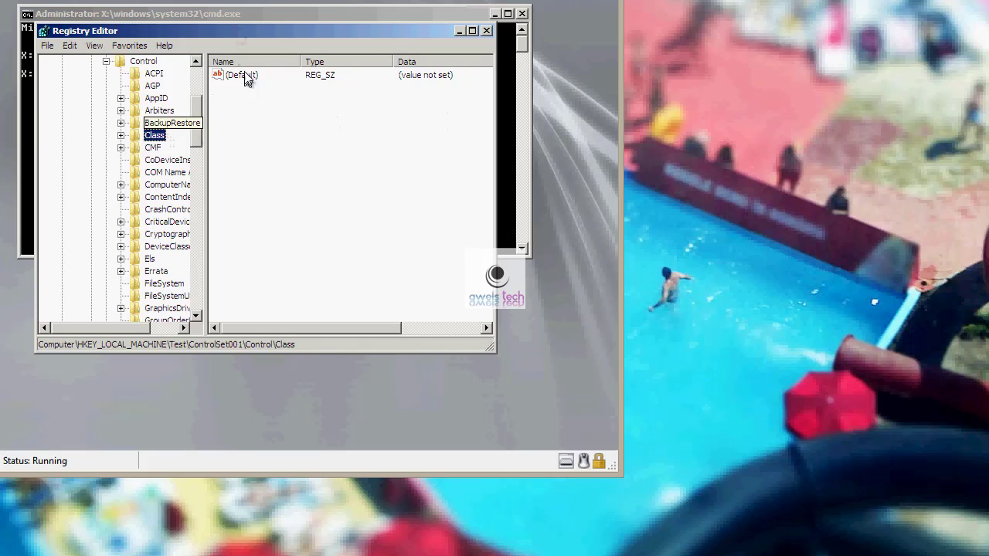
{"action": "double_click", "coordinate": [237, 30]}
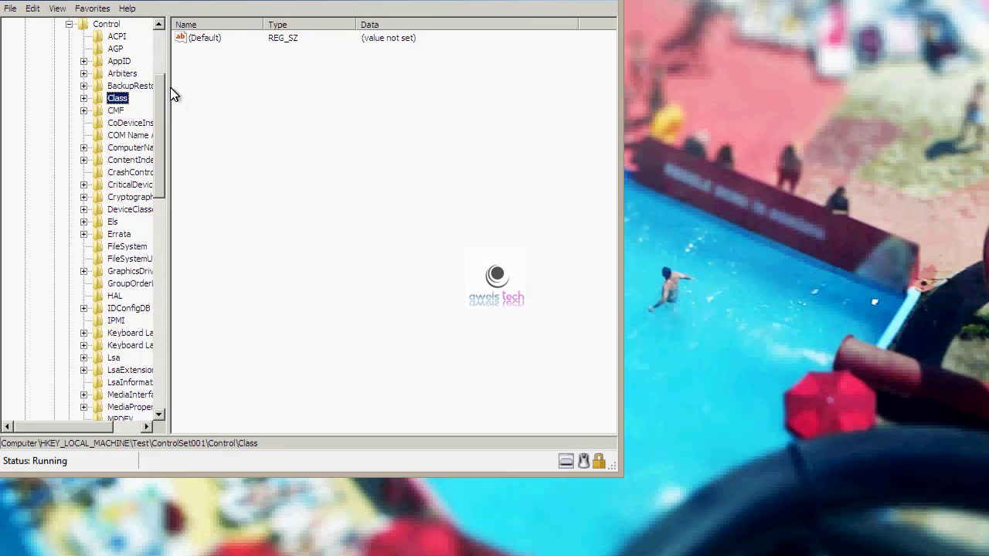
{"action": "left_click_drag", "start_coordinate": [169, 89], "coordinate": [294, 110]}
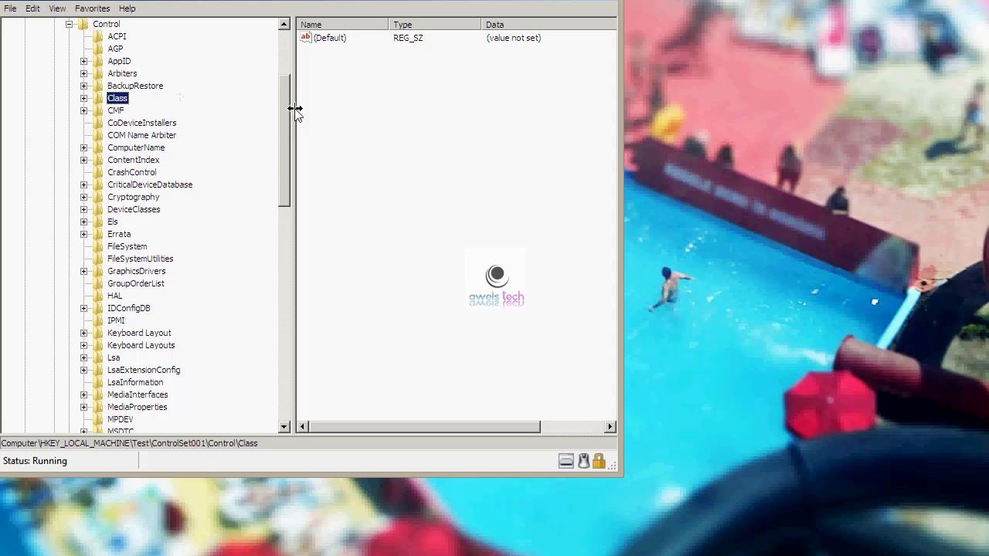
{"action": "left_click", "coordinate": [83, 99]}
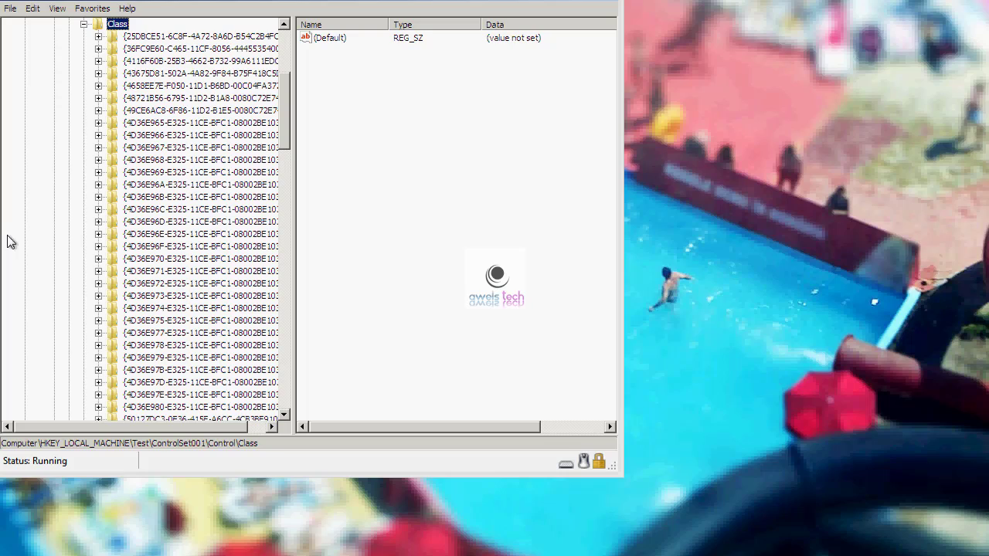
Step through the device class keys from CDROM down to the Keyboards class {4D36E96B…}.
{"action": "left_click", "coordinate": [165, 124]}
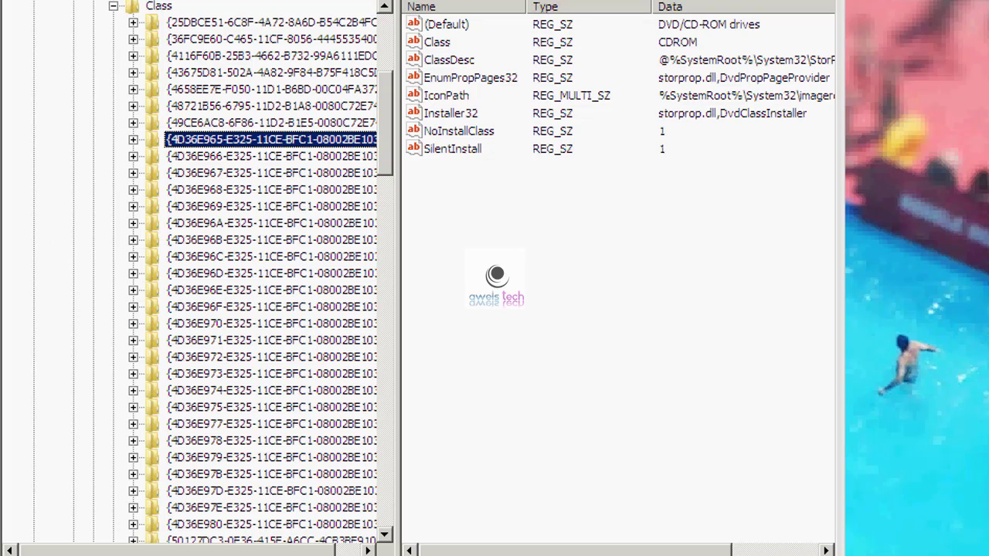
{"action": "left_click", "coordinate": [290, 160]}
{"action": "left_click", "coordinate": [272, 174]}
{"action": "left_click", "coordinate": [273, 192]}
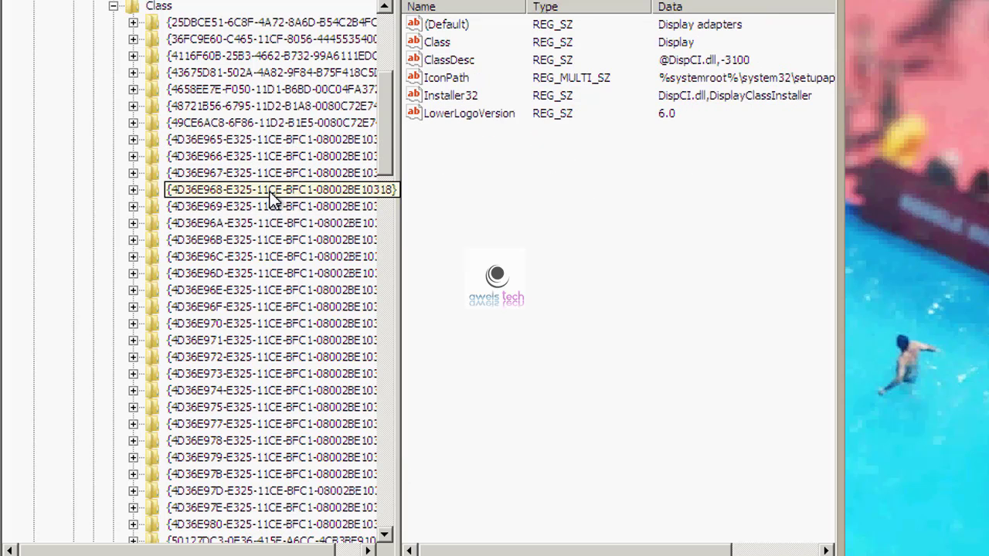
{"action": "left_click", "coordinate": [294, 207]}
{"action": "left_click", "coordinate": [260, 224]}
{"action": "left_click", "coordinate": [264, 239]}
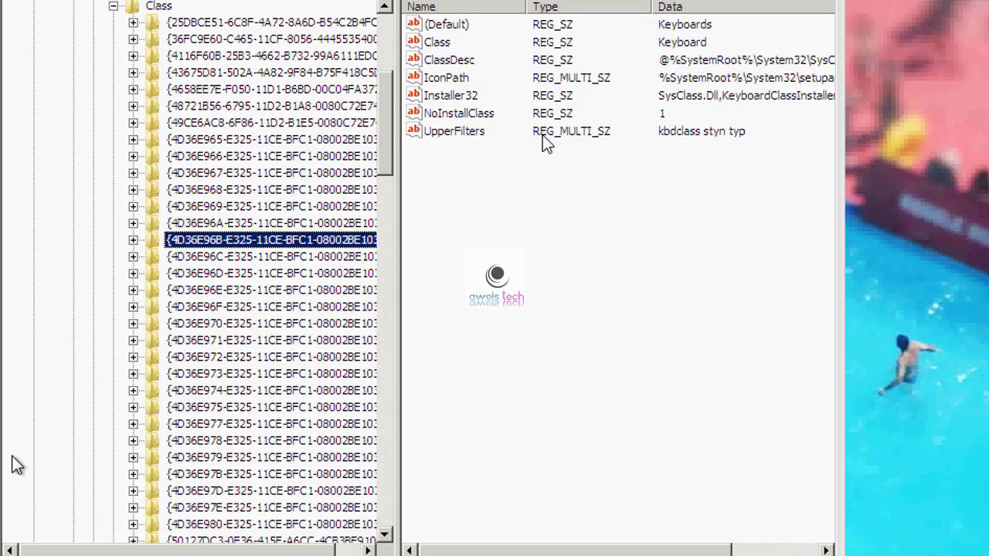
Open the Keyboards class UpperFilters value, showing kbdclass and styn typ, for editing.
{"action": "left_click", "coordinate": [448, 142]}
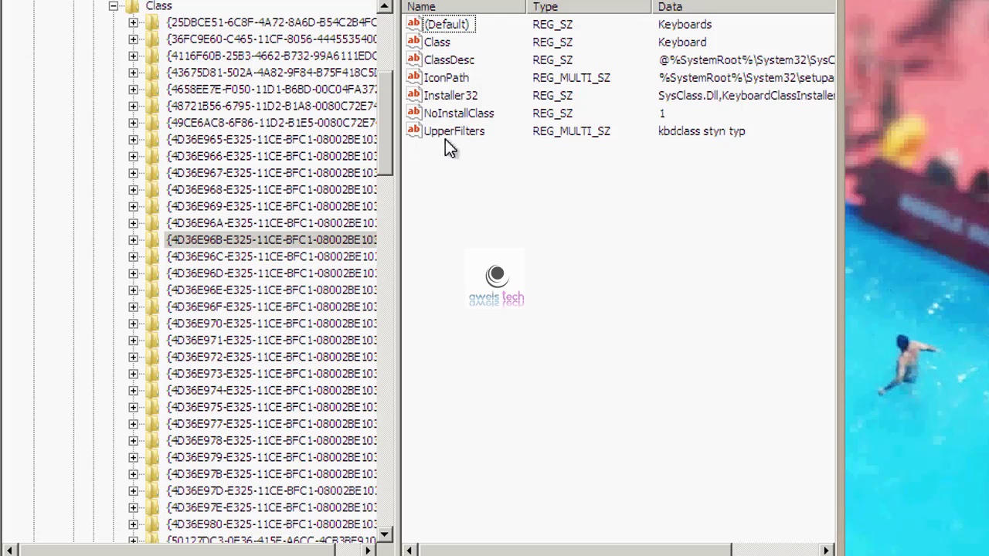
{"action": "key", "text": "End"}
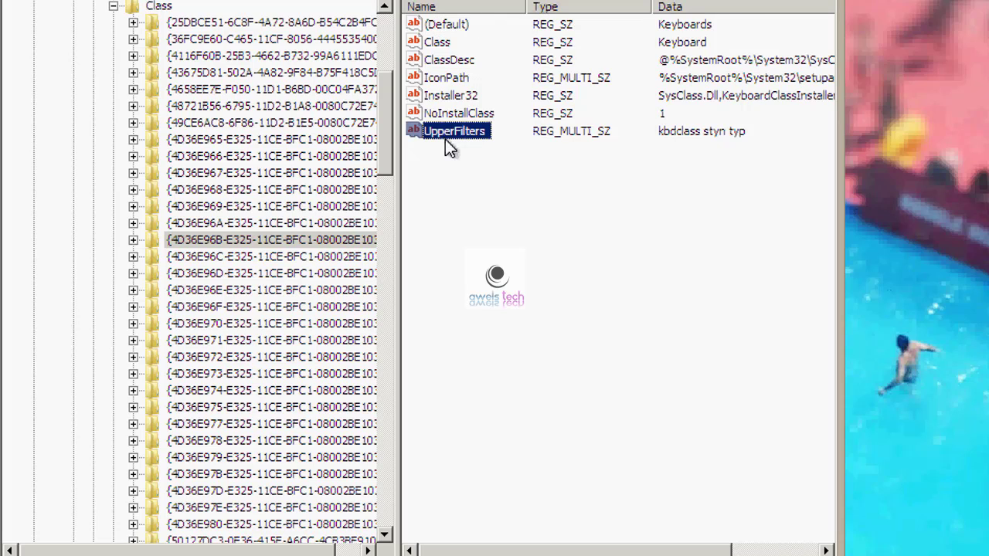
{"action": "key", "text": "Return"}
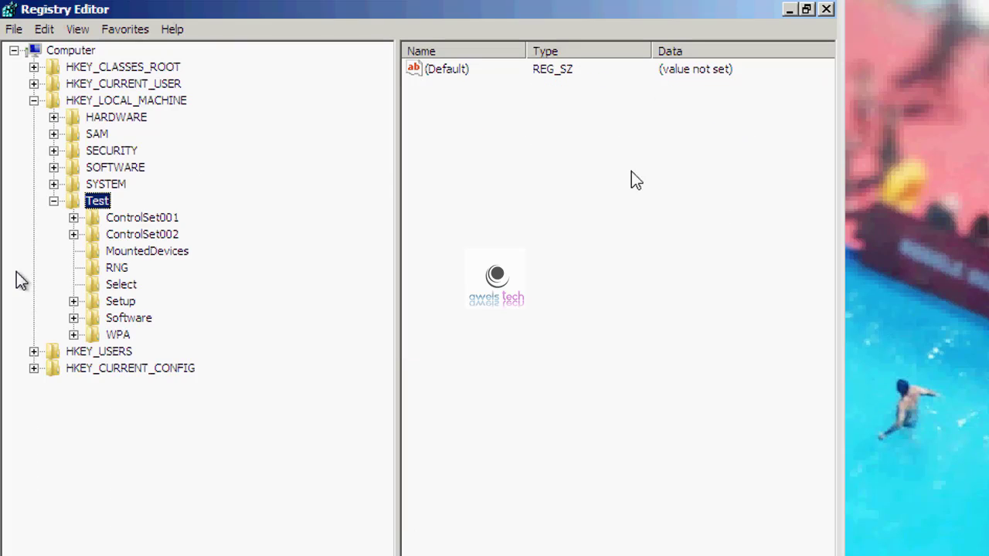
Select the Test key and unload it with File > Unload Hive, confirming Yes.
{"action": "left_click", "coordinate": [554, 246]}
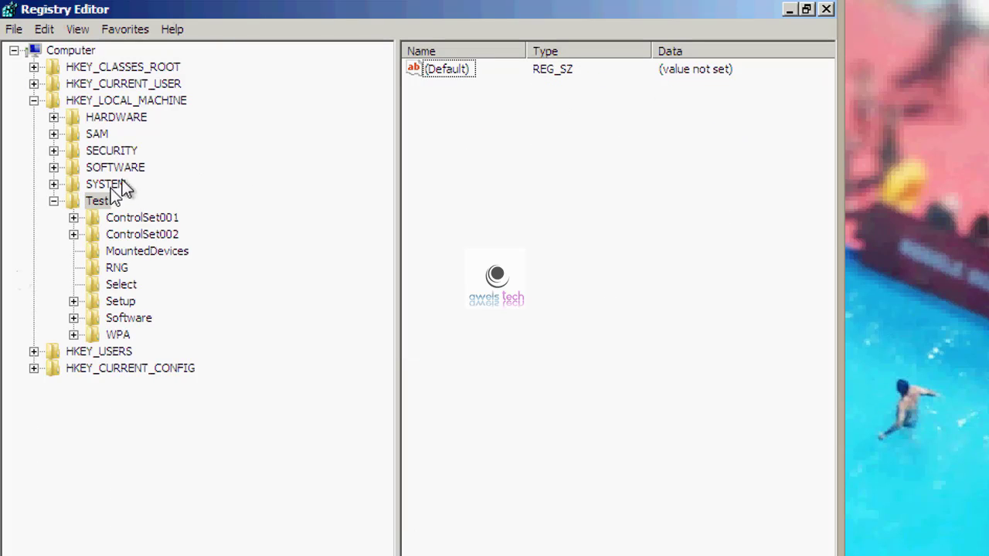
{"action": "left_click", "coordinate": [99, 201]}
{"action": "left_click", "coordinate": [14, 29]}
{"action": "left_click", "coordinate": [35, 109]}
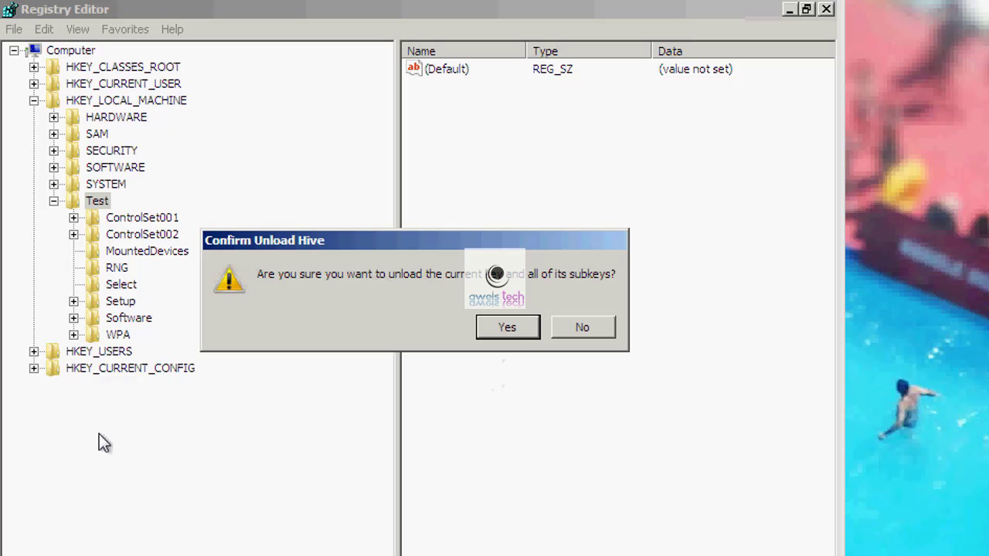
{"action": "left_click", "coordinate": [514, 325]}
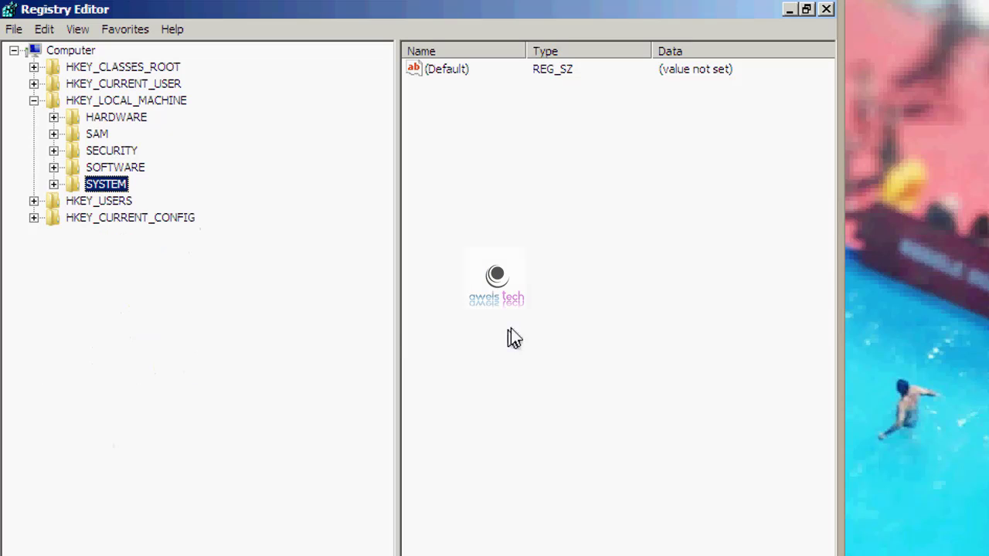